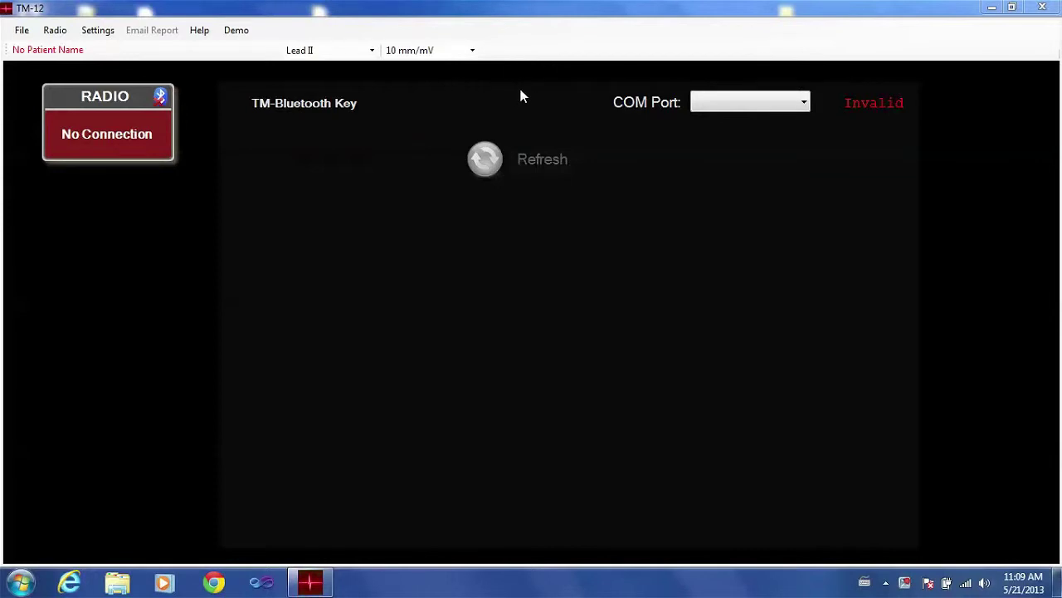
Select COM31 as the Bluetooth key port and connect to the listed EKG-7C89 device.
click(803, 102)
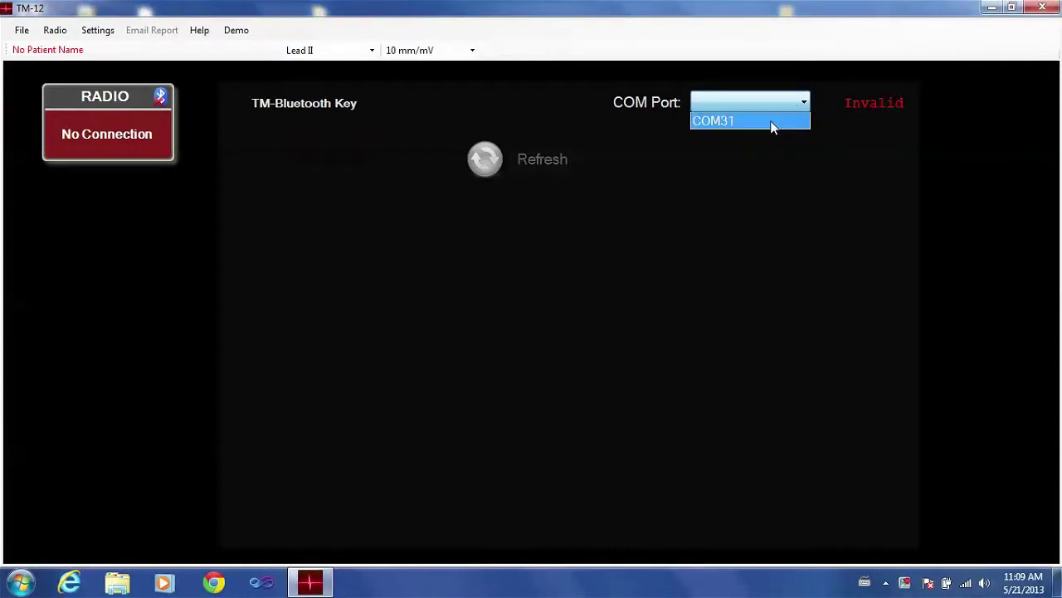
click(771, 123)
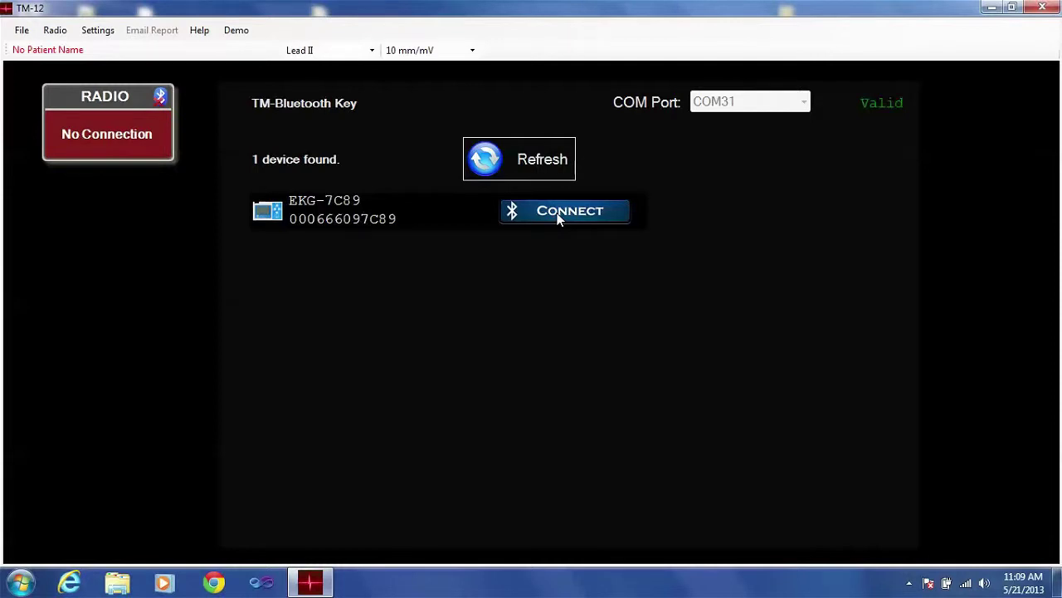
click(558, 214)
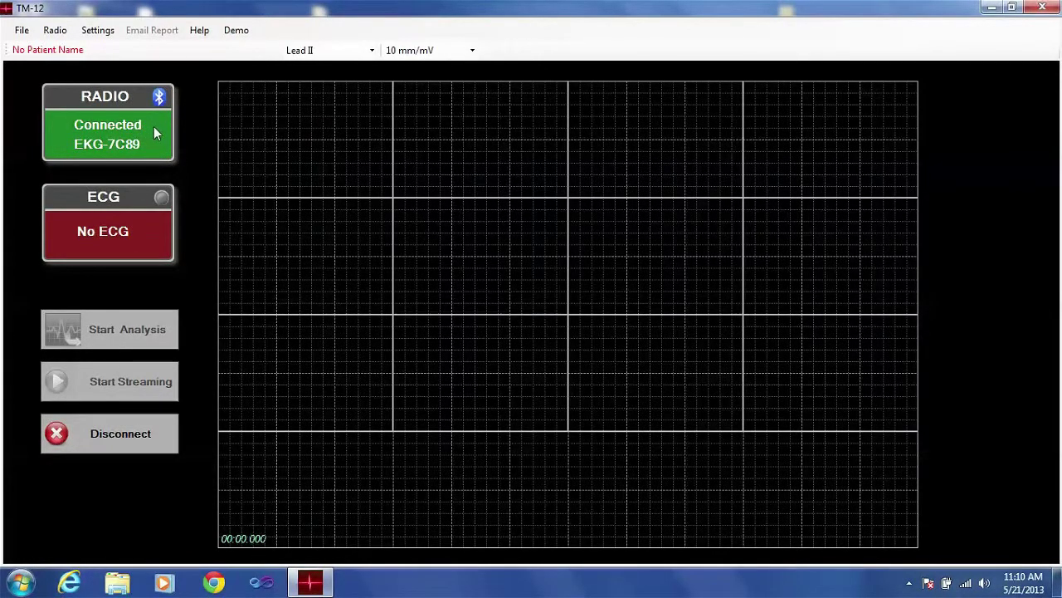
Start streaming the live 12-lead ECG traces from EKG-7C89.
click(126, 239)
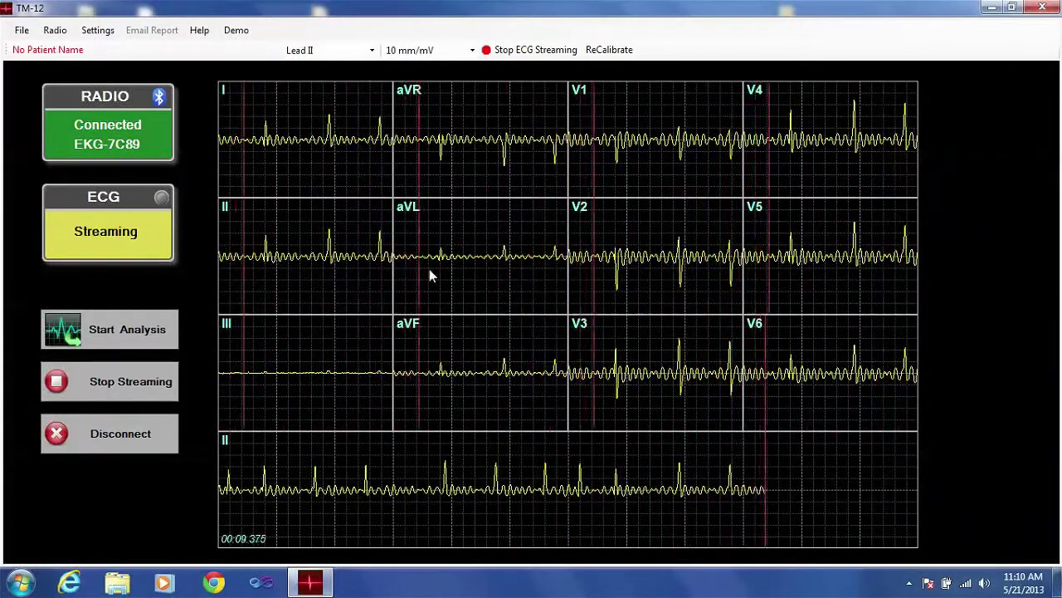
Start a new study and enter the patient's last name, first name, middle initial and patient ID.
click(129, 330)
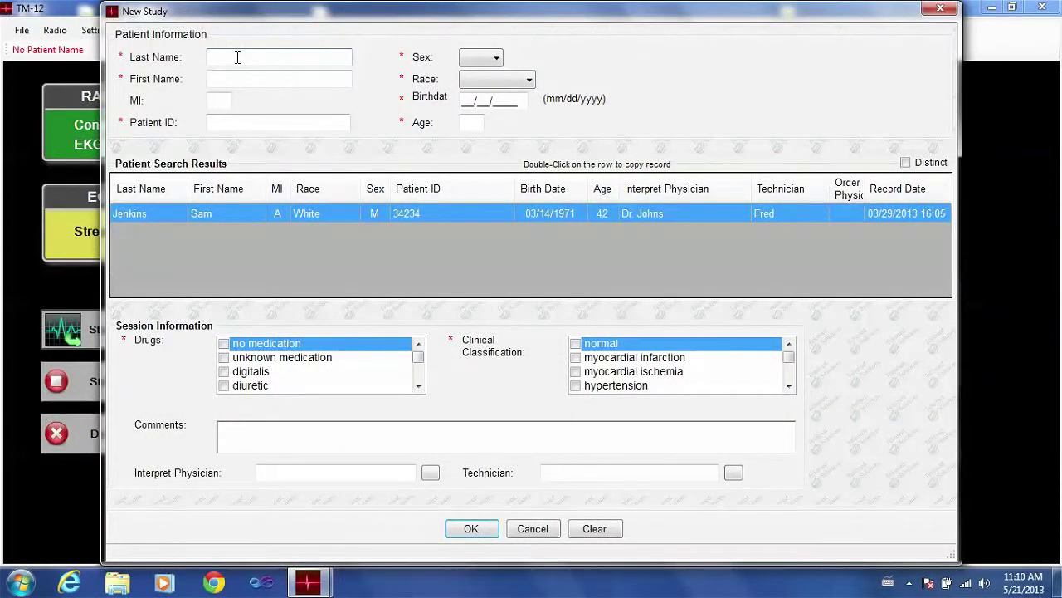
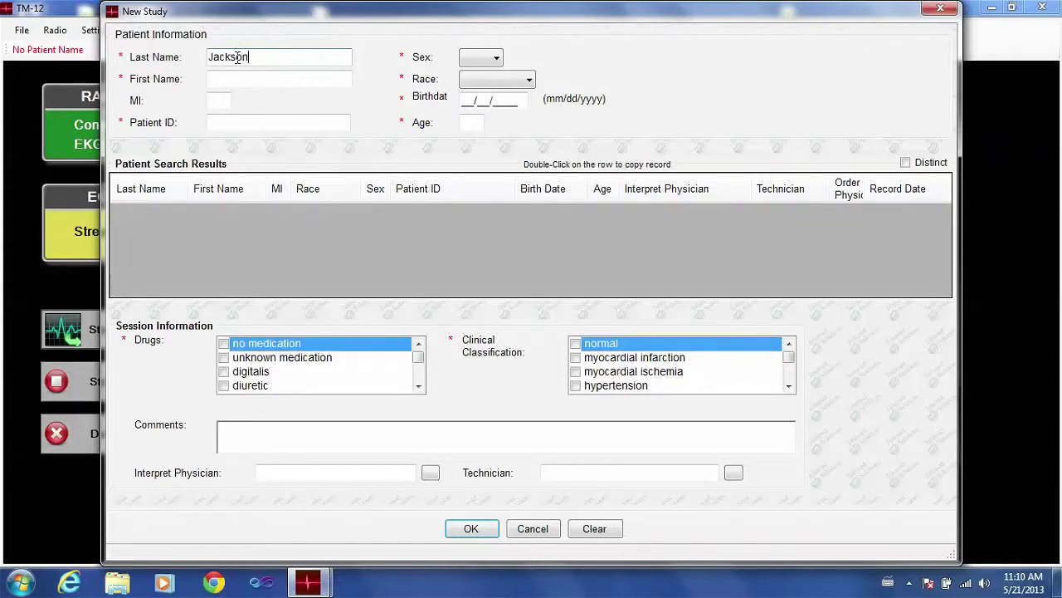
key(Tab)
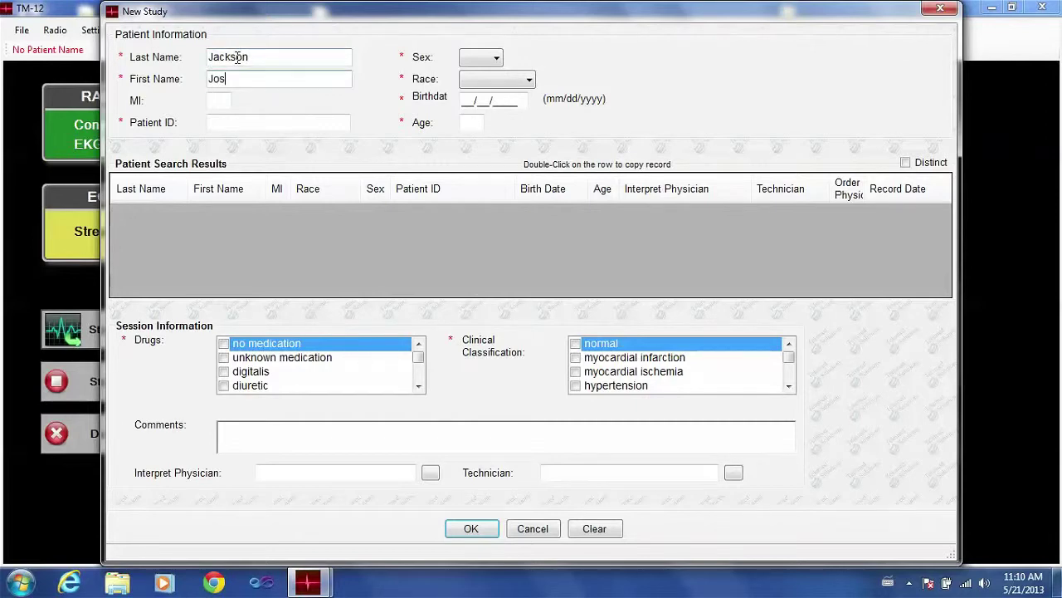
key(Tab)
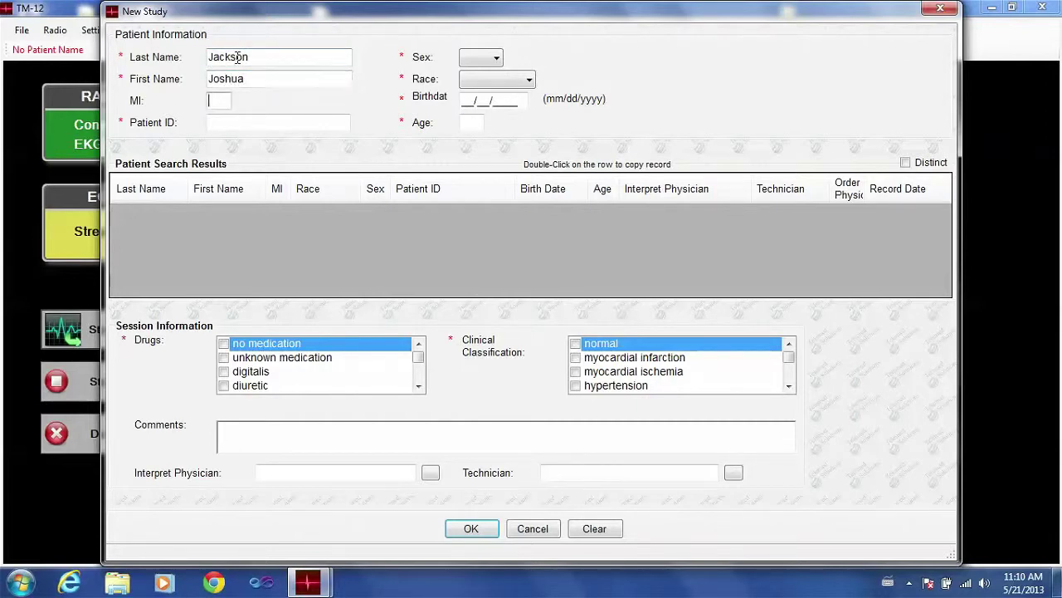
text(E)
key(Tab)
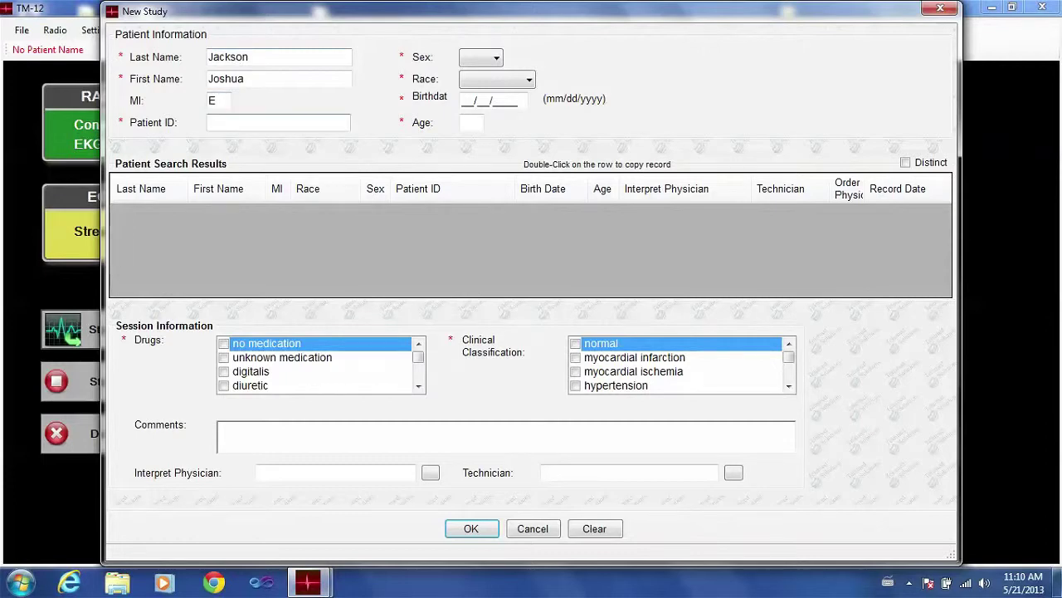
Set the patient's sex to M, open the race options, and enter the birthdate so age fills in.
click(496, 59)
click(473, 87)
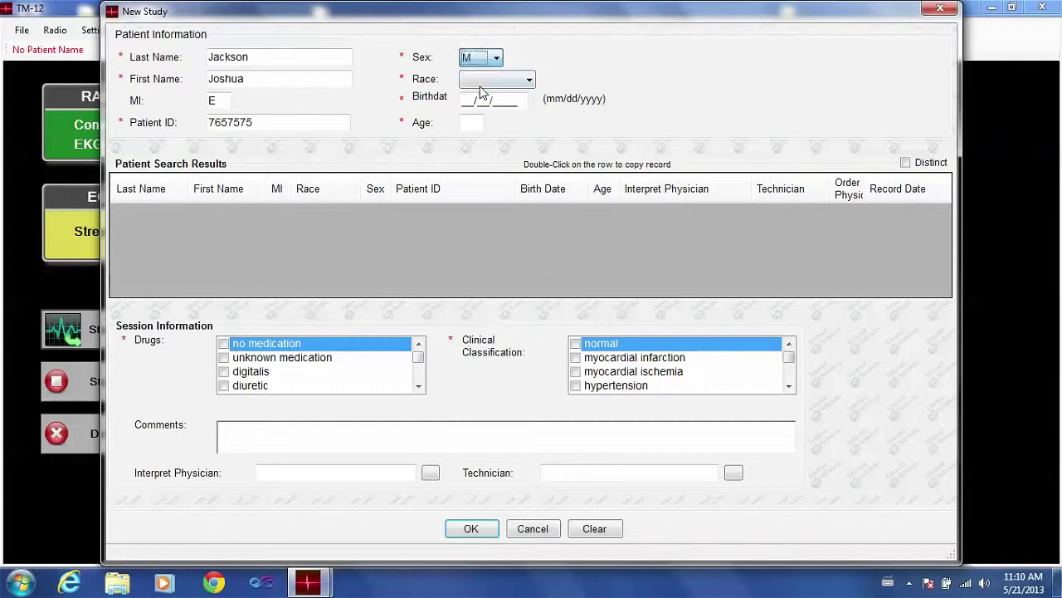
click(503, 83)
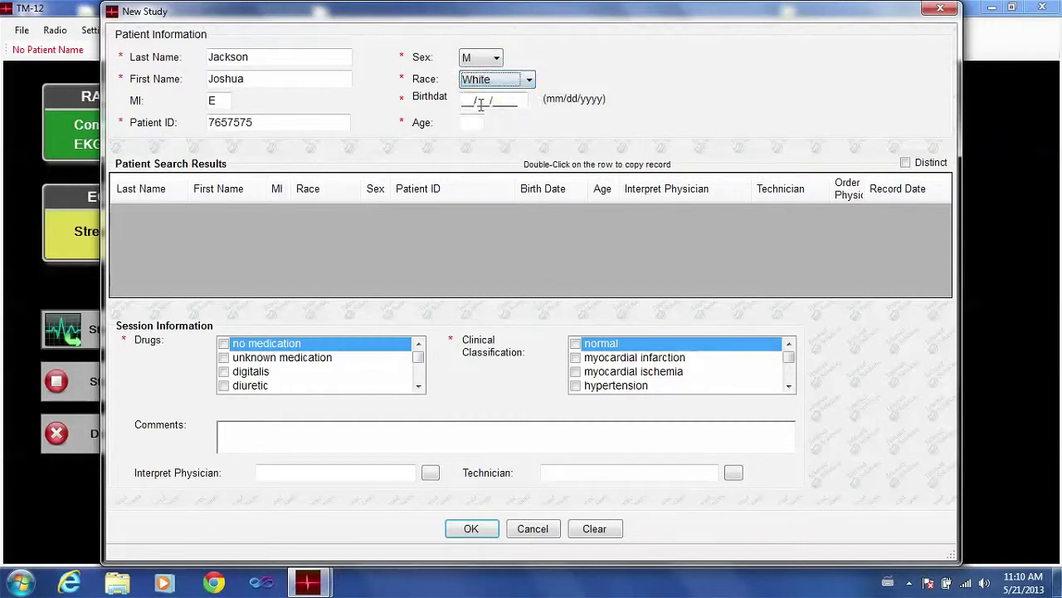
click(468, 100)
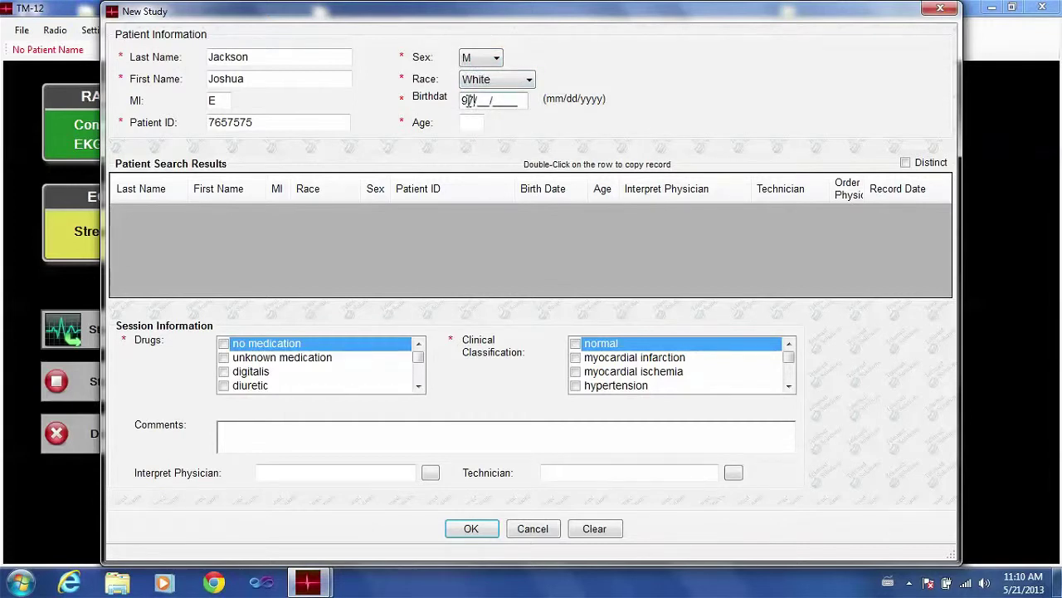
key(BackSpace)
key(BackSpace)
key(Tab)
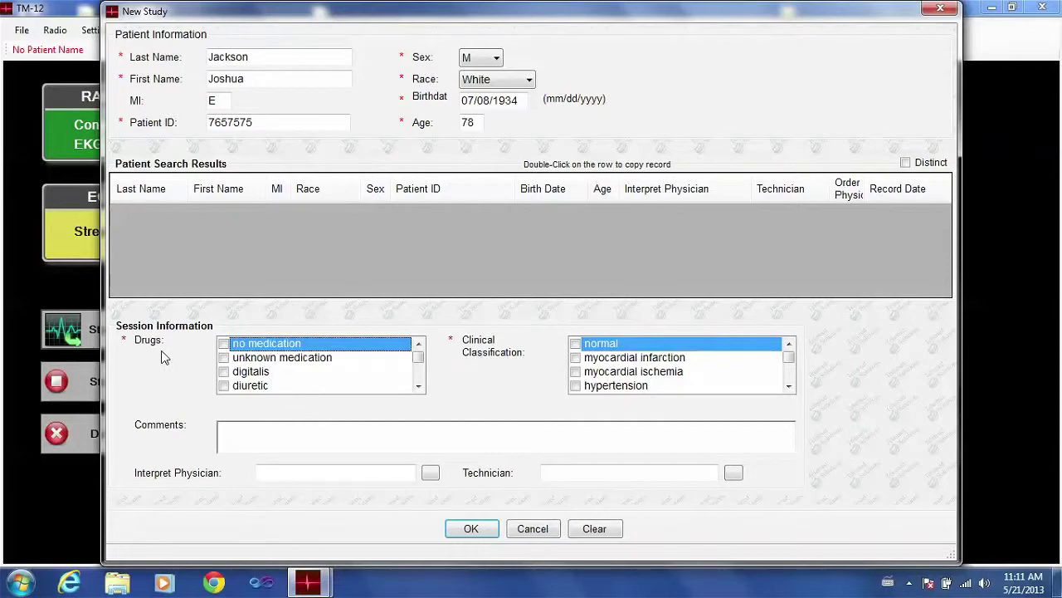
Mark no medication and a normal clinical classification, then save the study to run analysis.
click(224, 344)
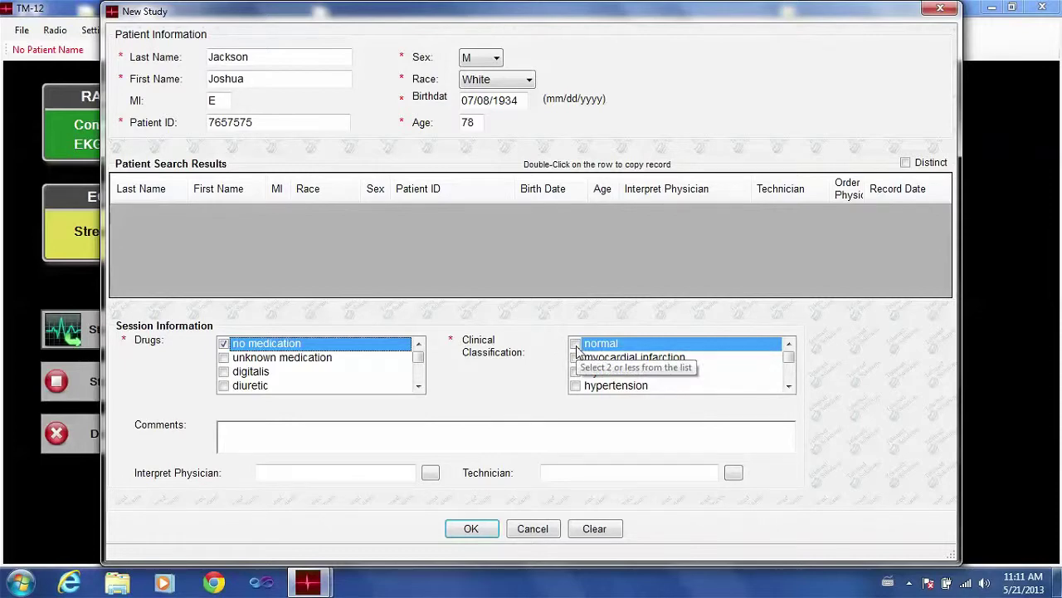
click(576, 344)
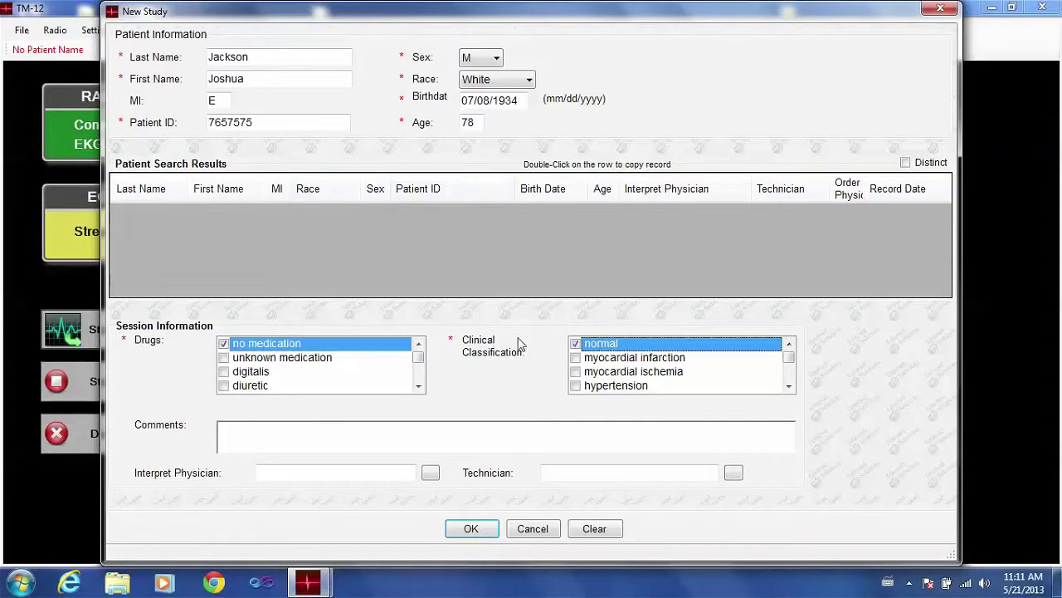
click(473, 530)
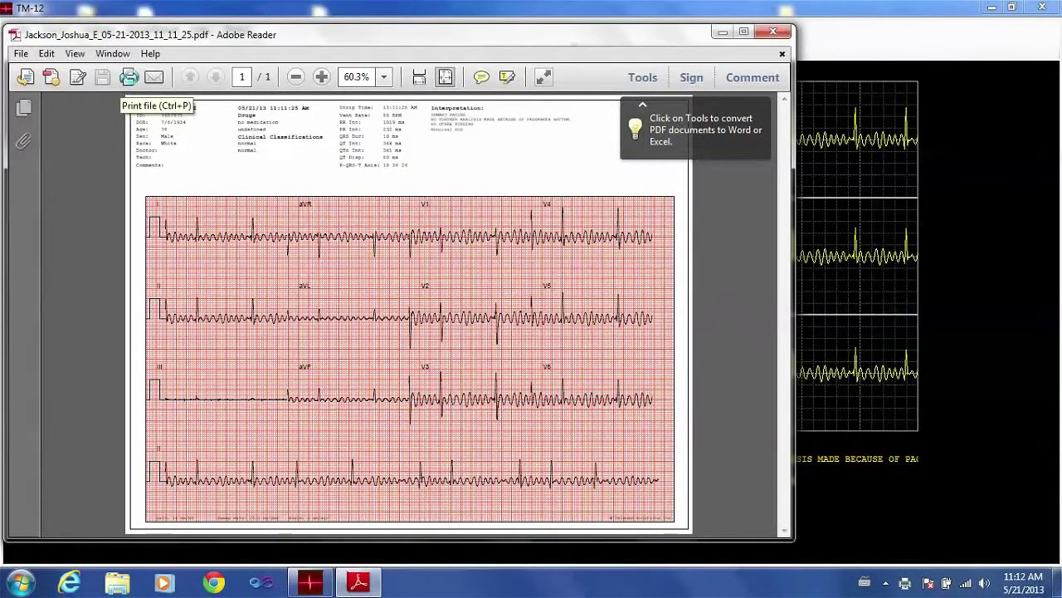
Close the Adobe Reader window showing the ECG report PDF.
click(771, 34)
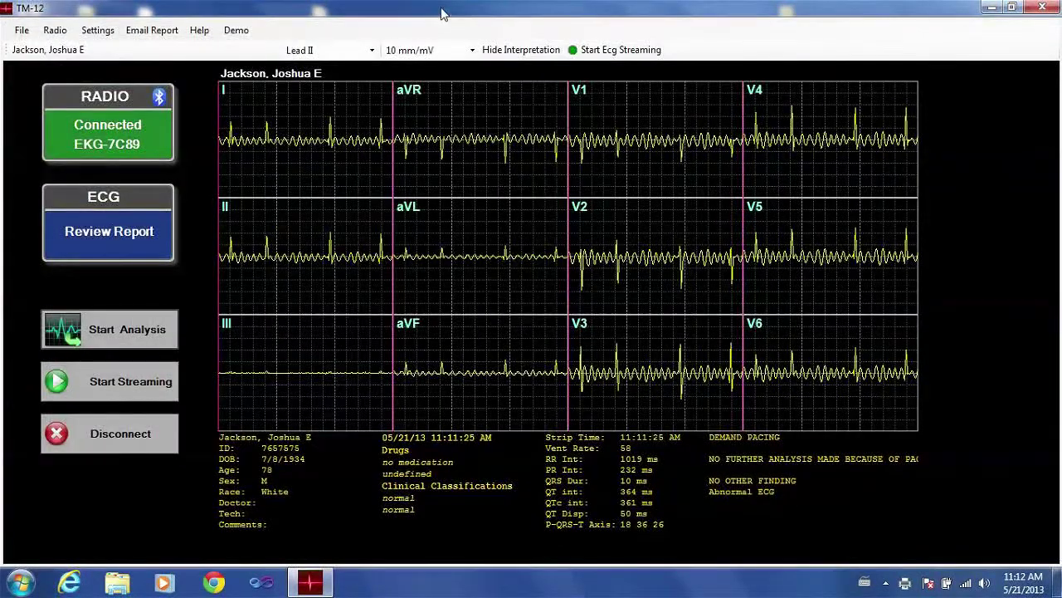
Email the report with the physician's e-mail address and the doctor's name, then dismiss the sent confirmation.
click(147, 32)
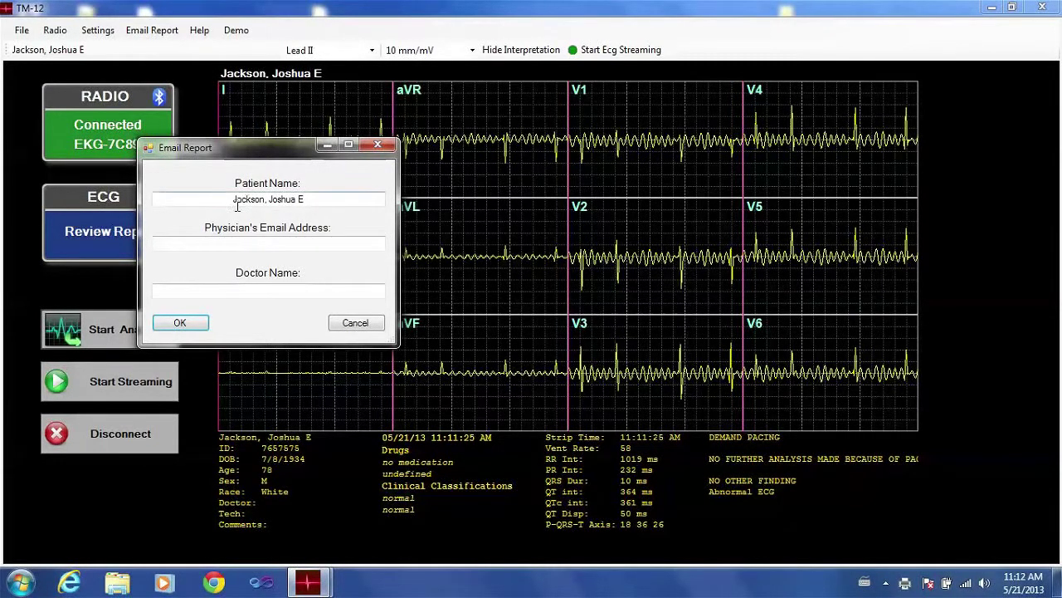
click(294, 240)
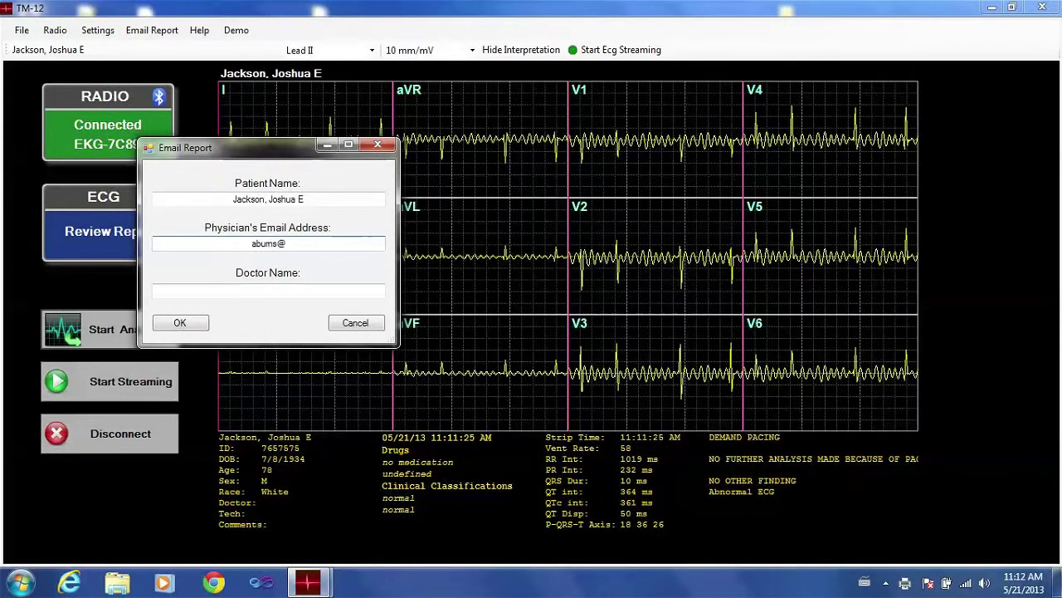
click(269, 289)
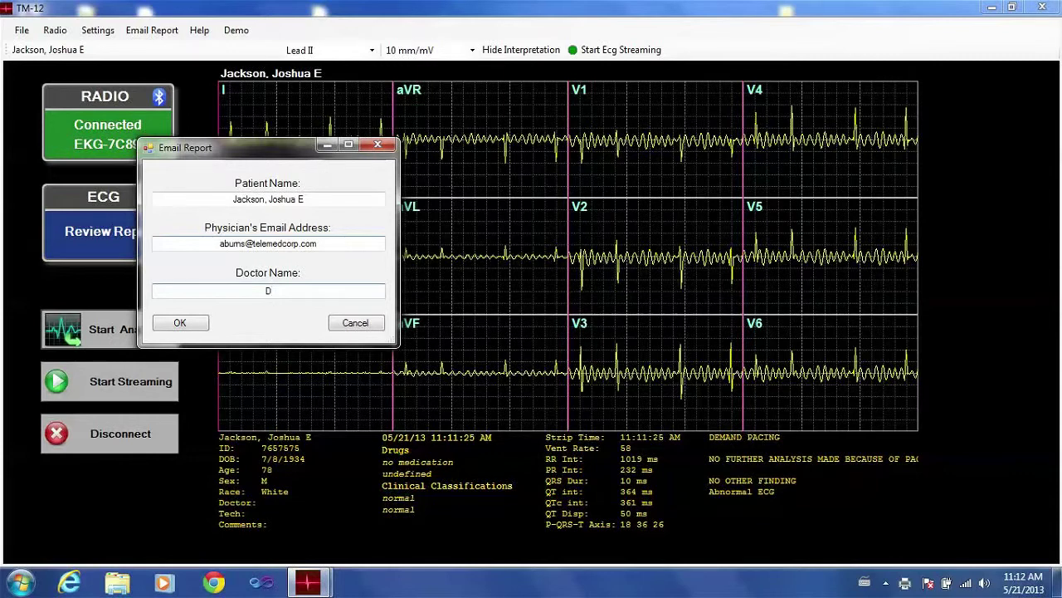
text(Dr. Jones)
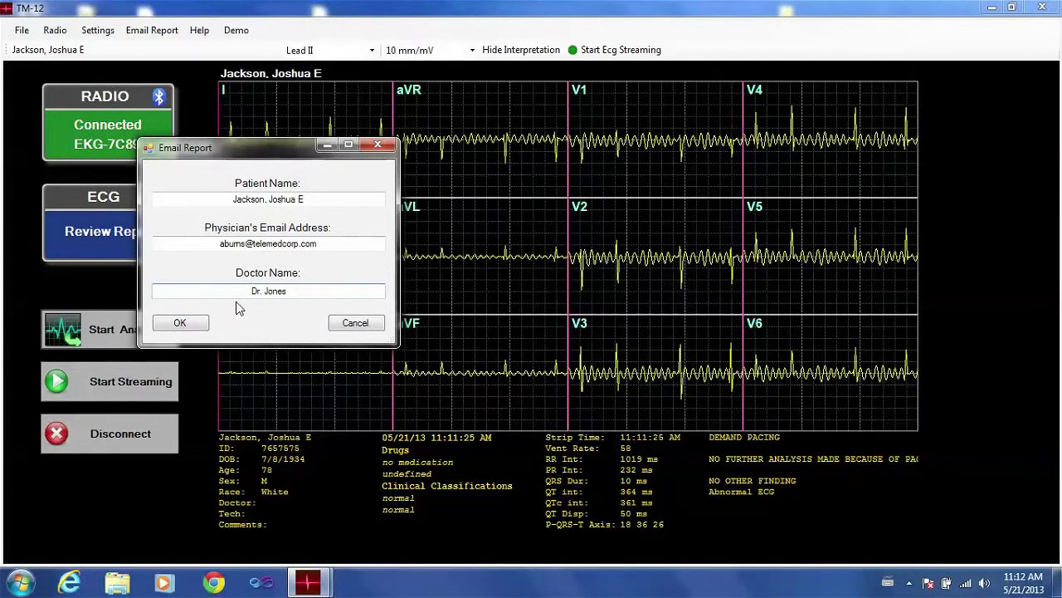
click(176, 329)
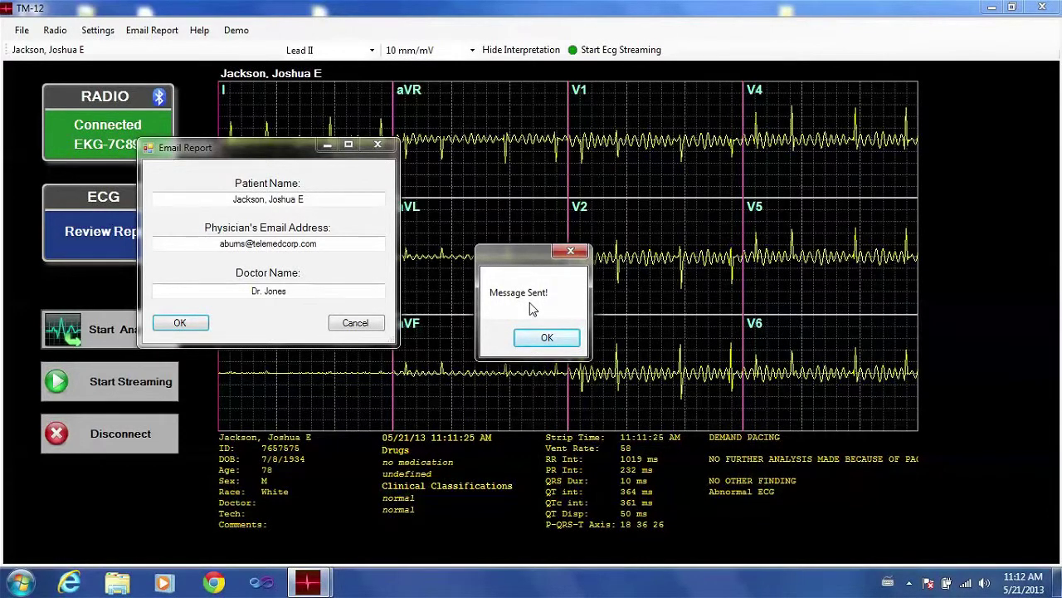
click(547, 338)
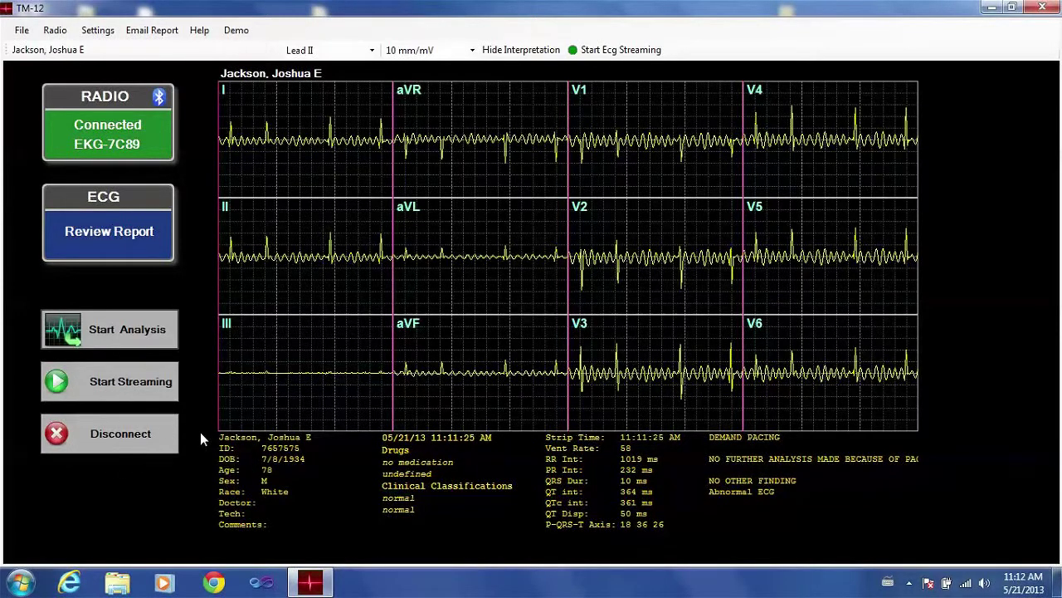
click(104, 439)
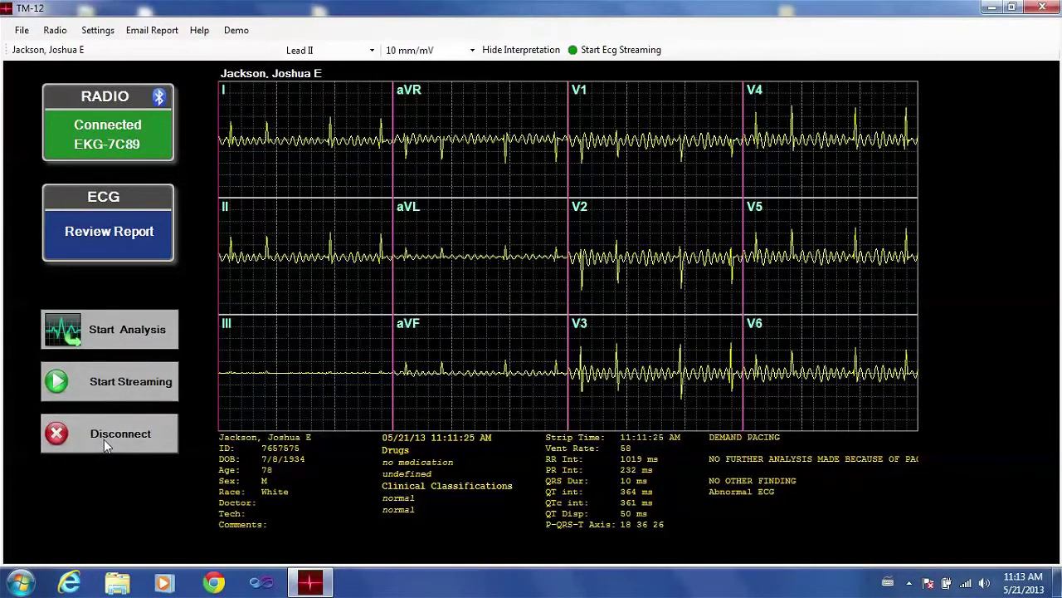